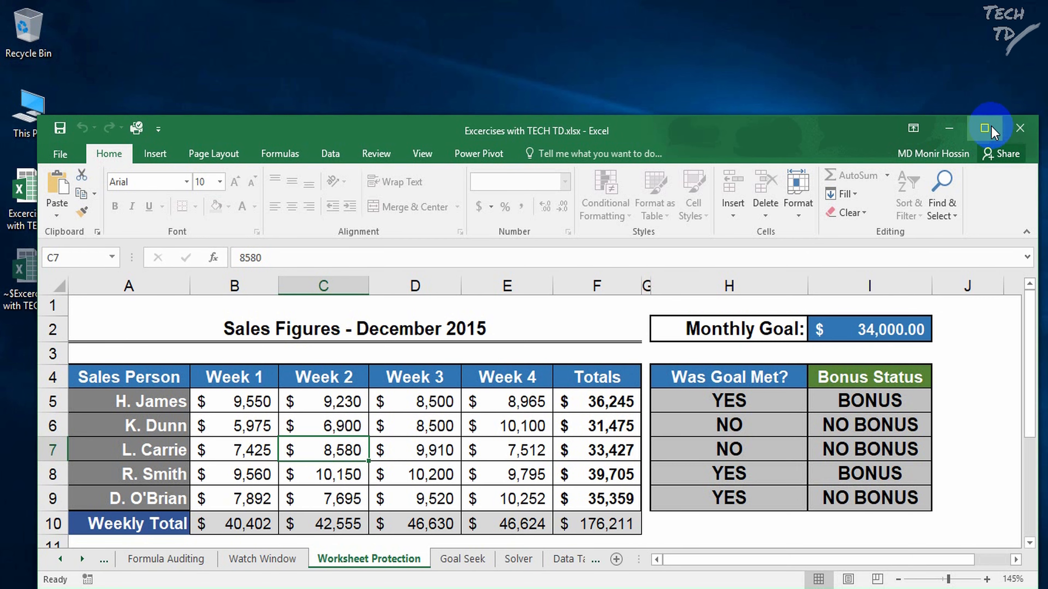
Step: Maximize the workbook window and switch to the Goal Seek worksheet
left_click(990, 130)
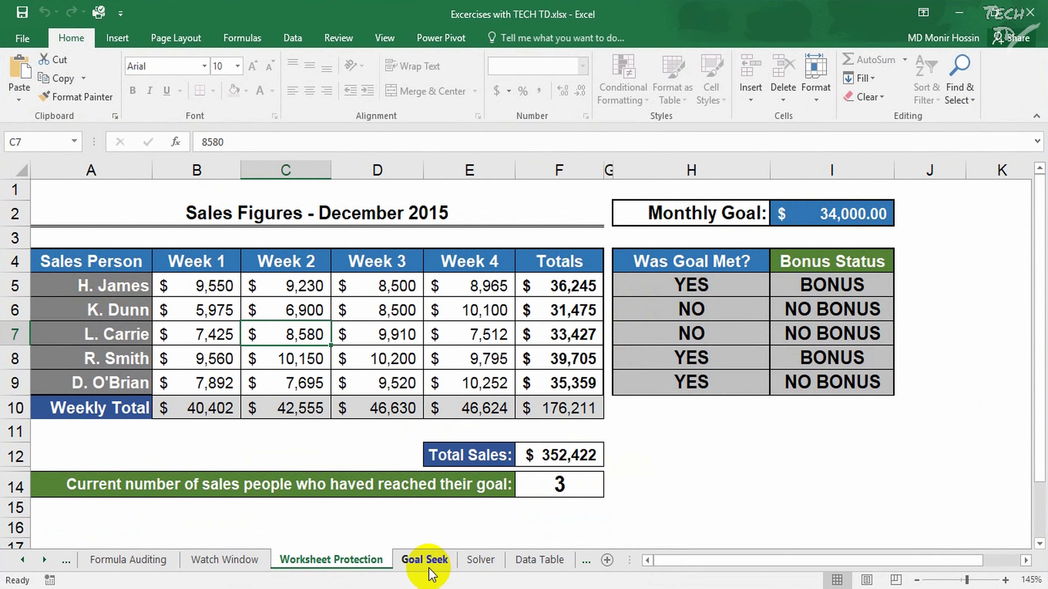
left_click(429, 565)
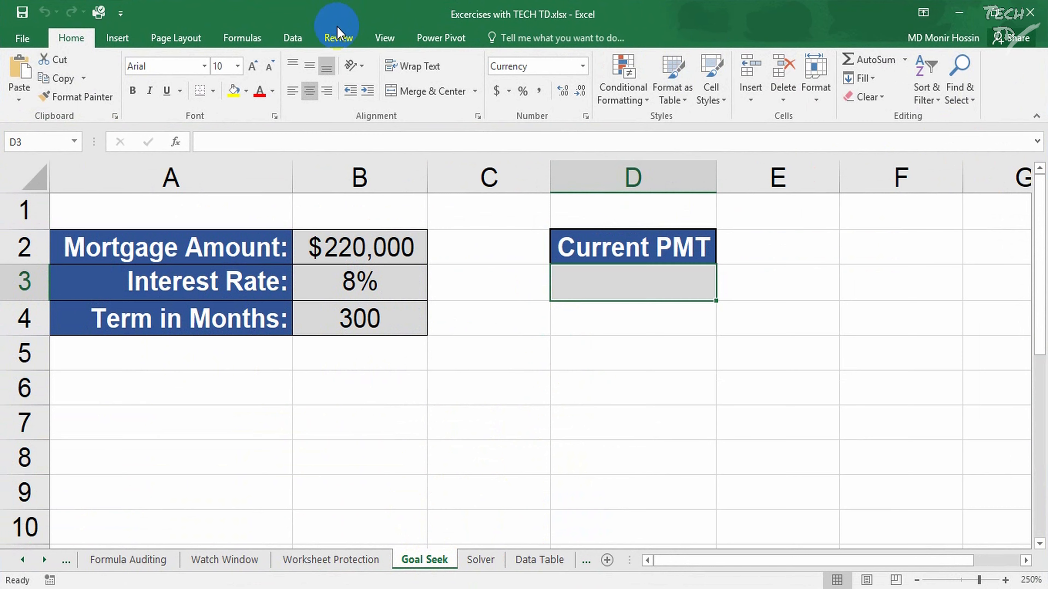
Step: Review the available What-If Analysis tools and inspect the mortgage amount, interest rate and term cells in B2:B4
left_click(344, 41)
left_click(383, 40)
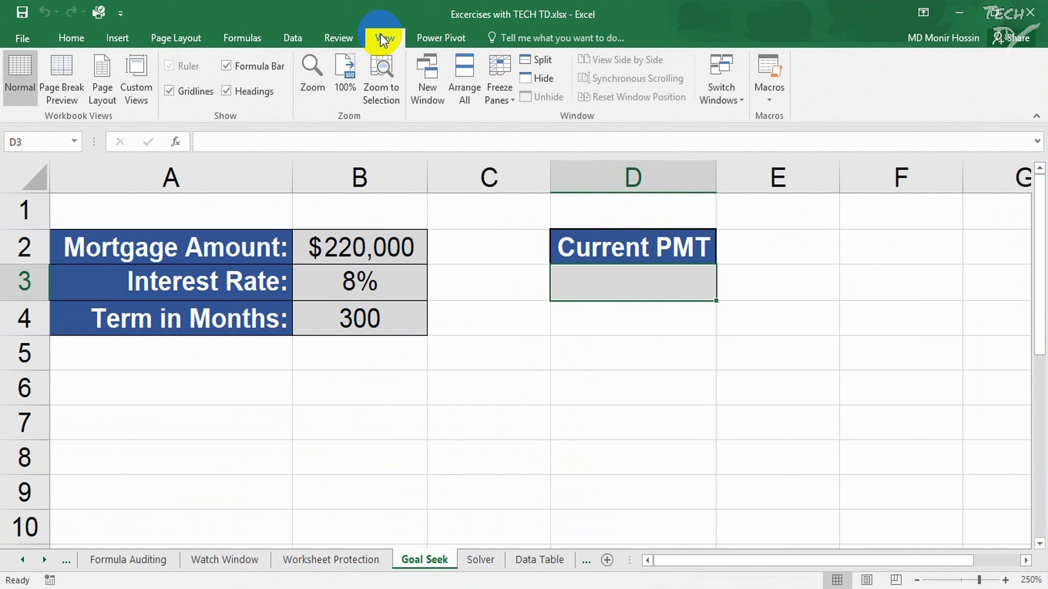
left_click(284, 39)
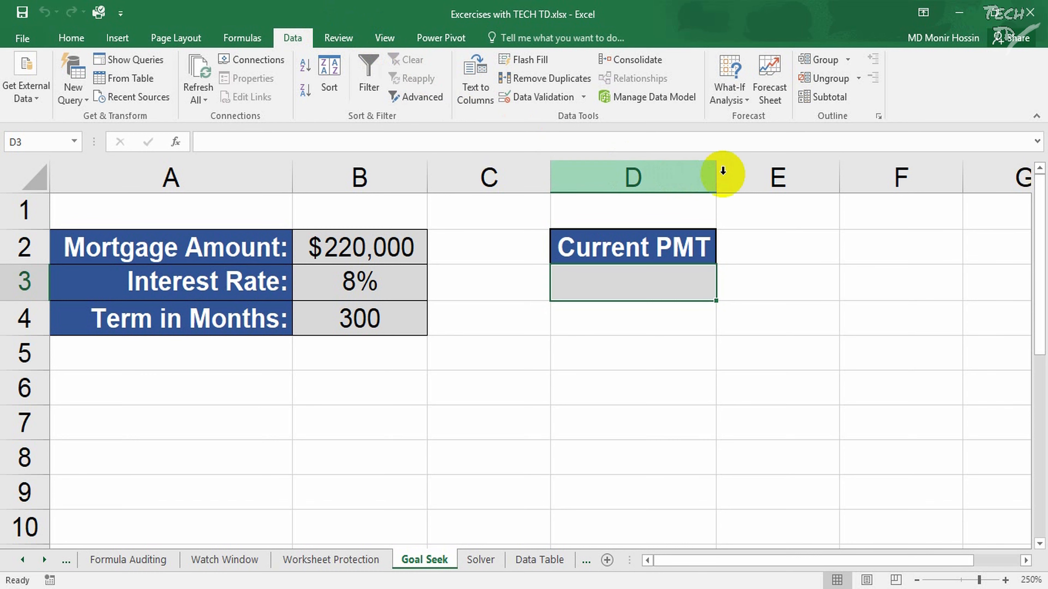
left_click(738, 100)
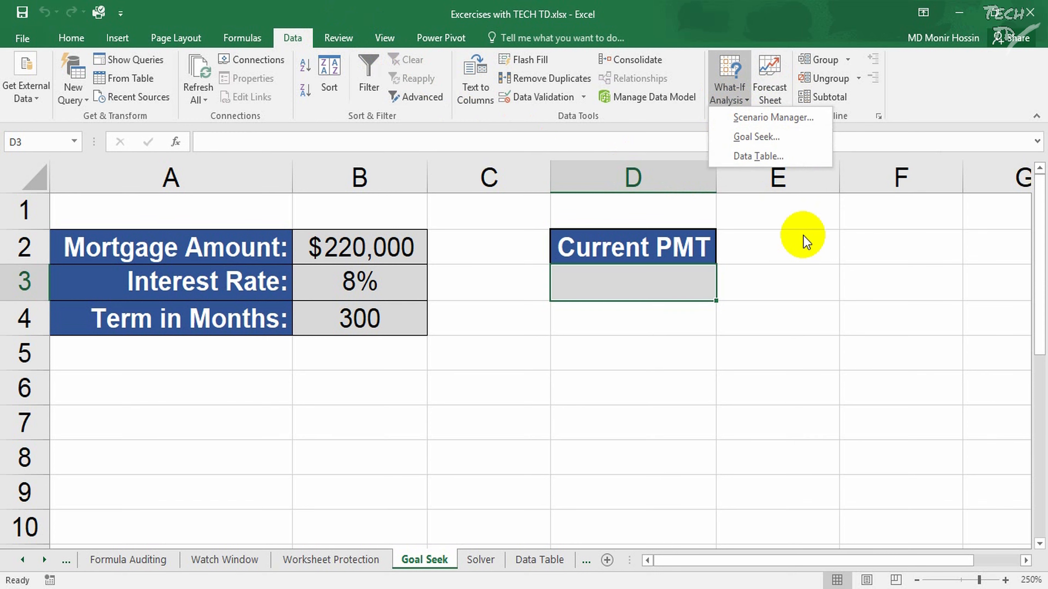
left_click(815, 265)
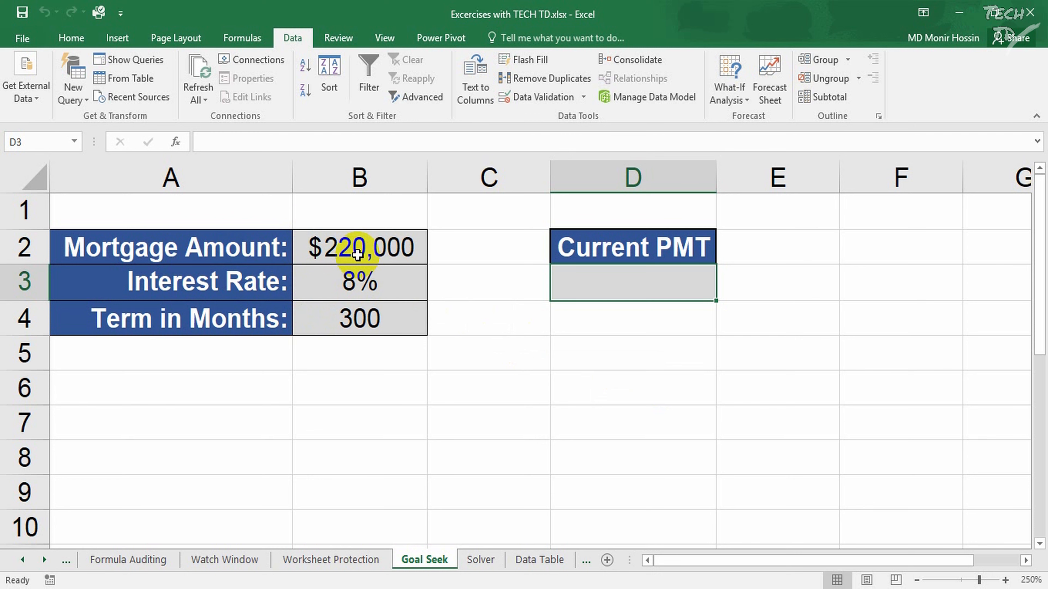
left_click(374, 255)
left_click(398, 314)
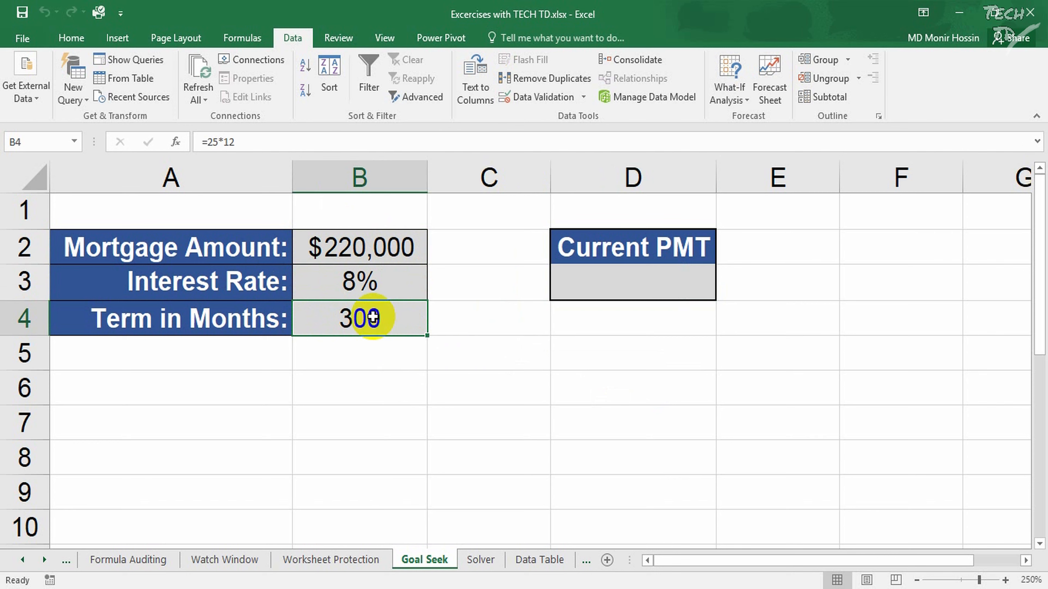
left_click(378, 287)
left_click(380, 330)
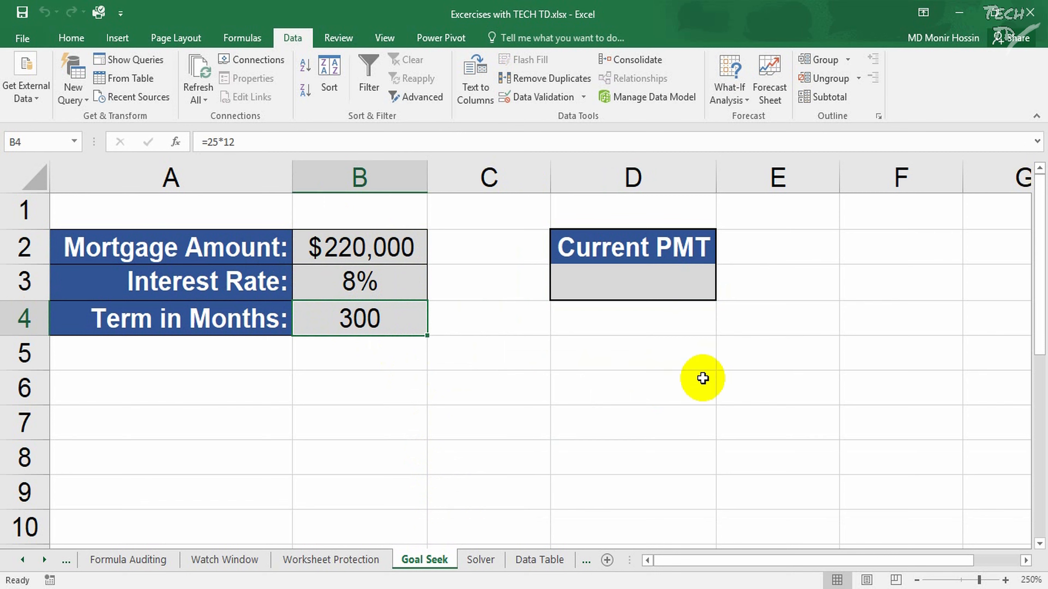
Step: Insert the financial PMT function in cell D3 under Current PMT and set its Rate argument to B3/12
left_click(673, 290)
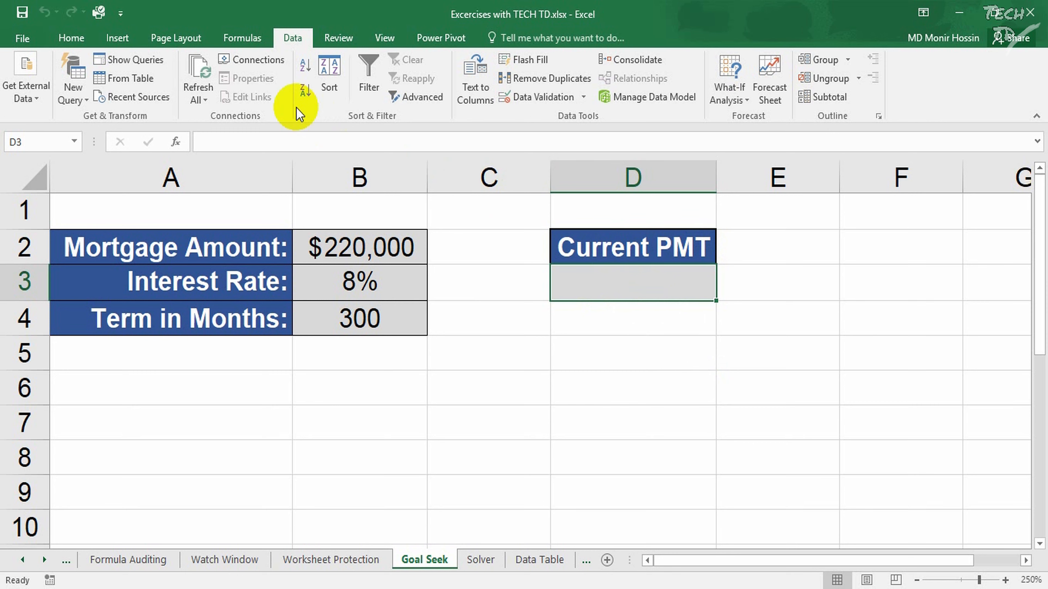
left_click(237, 39)
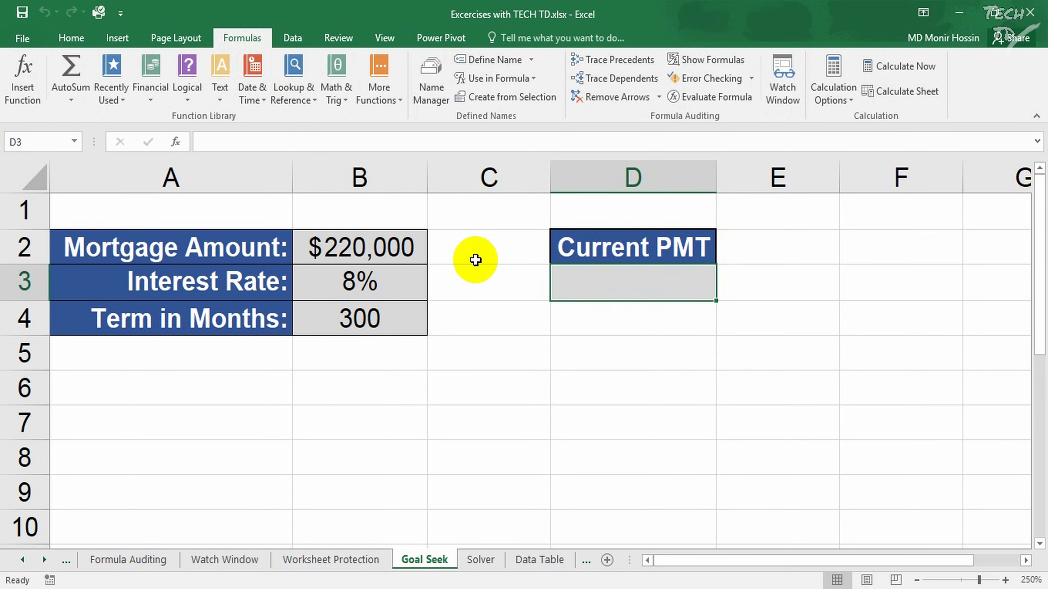
left_click(163, 98)
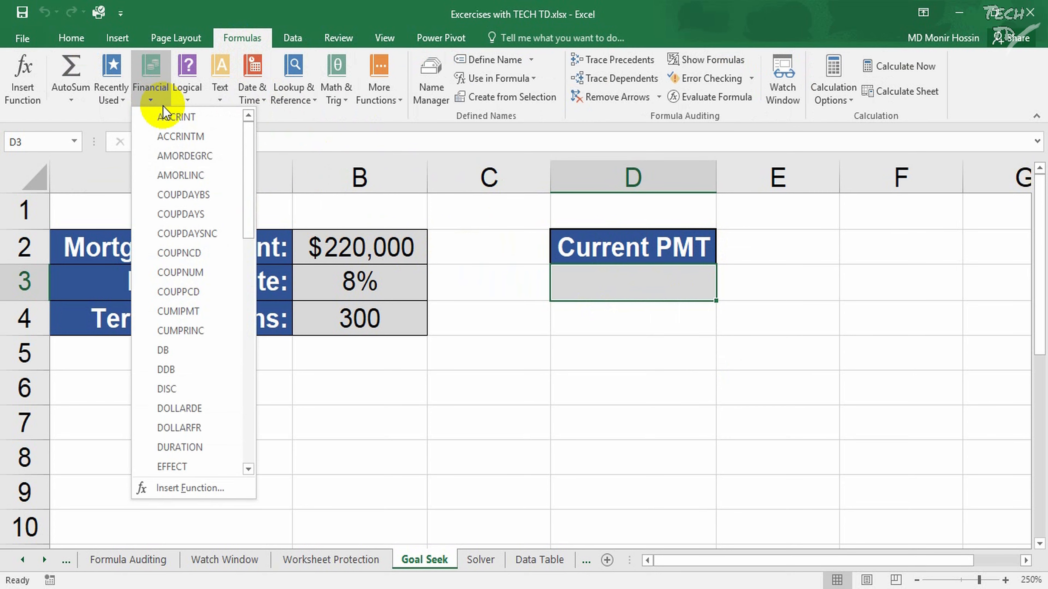
scroll(179, 305, "down", 8)
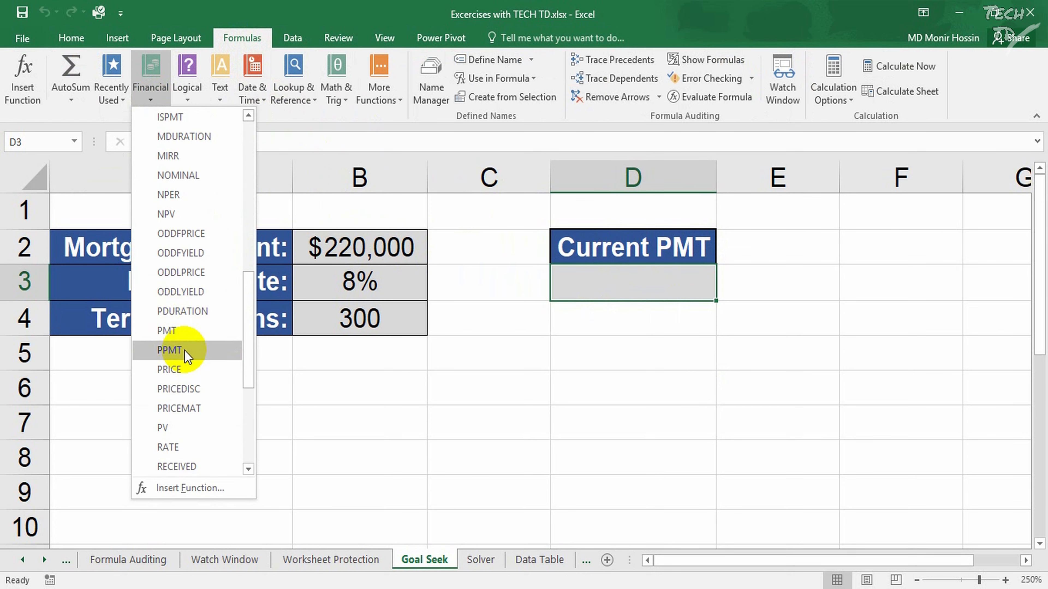
left_click(188, 333)
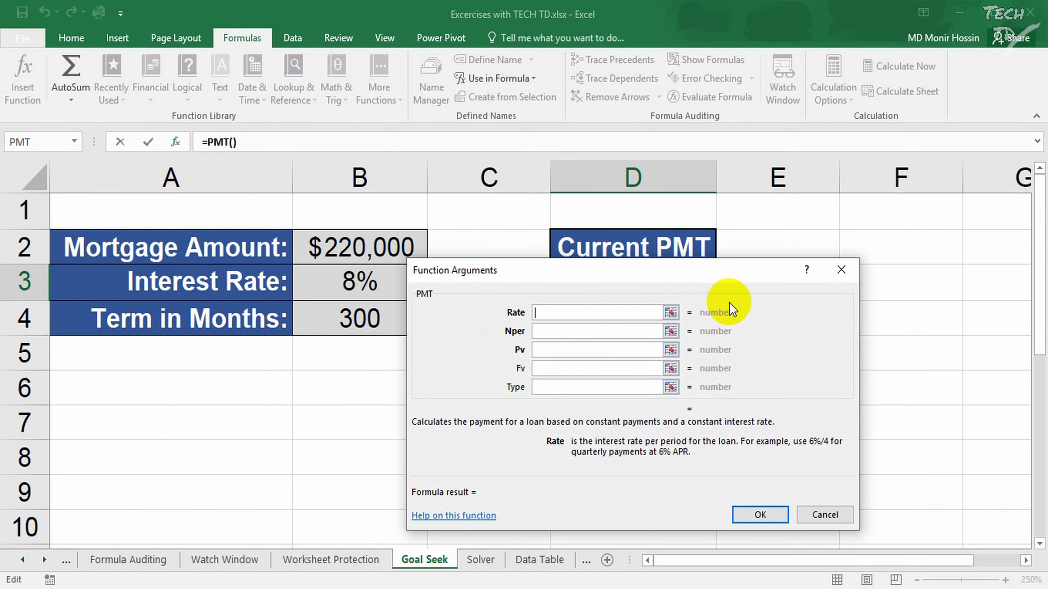
left_click_drag(647, 276, 695, 207)
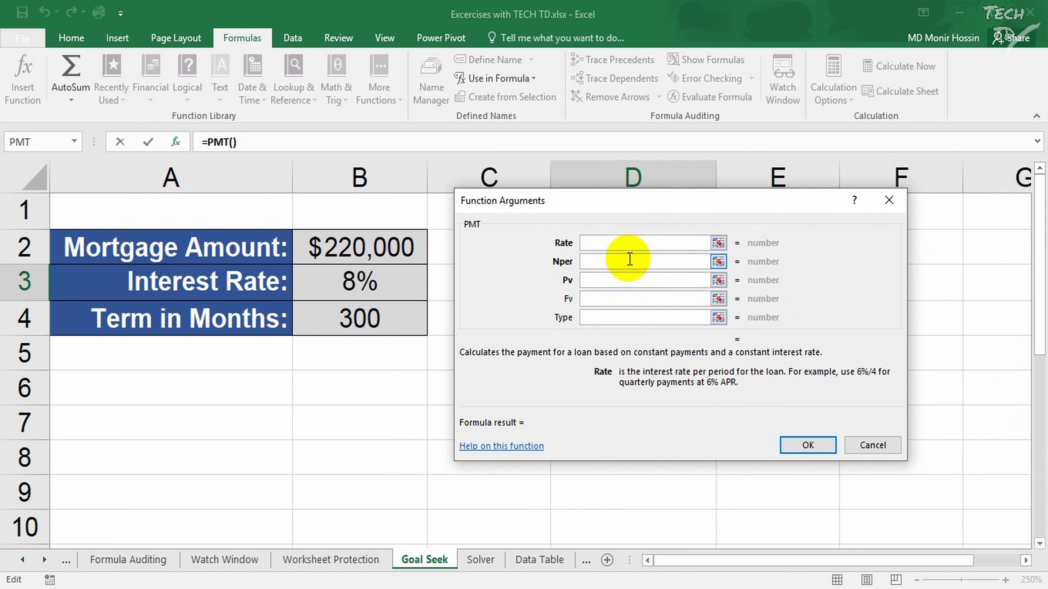
left_click(361, 283)
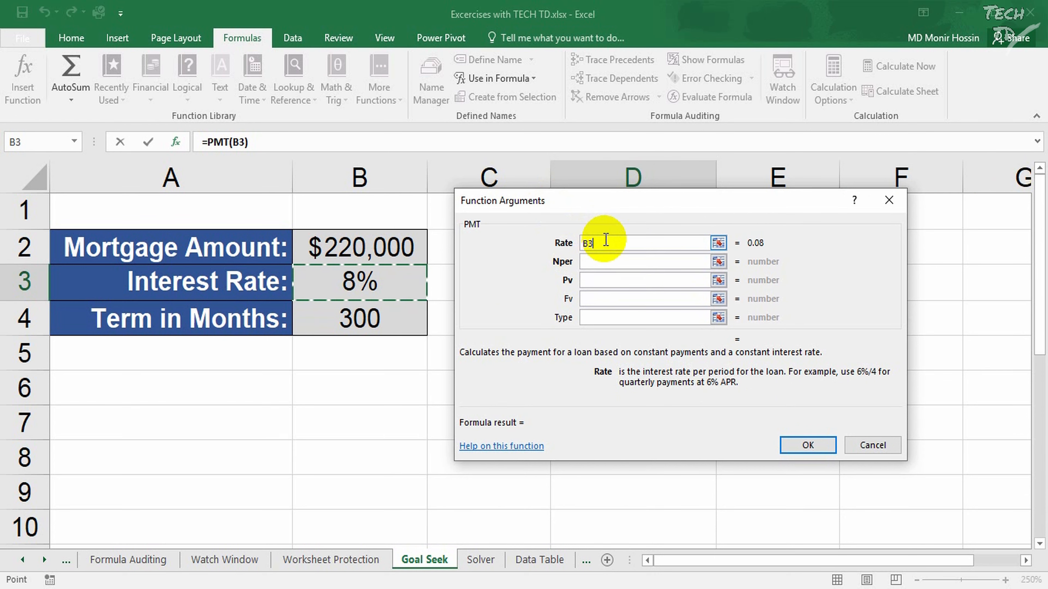
type("/")
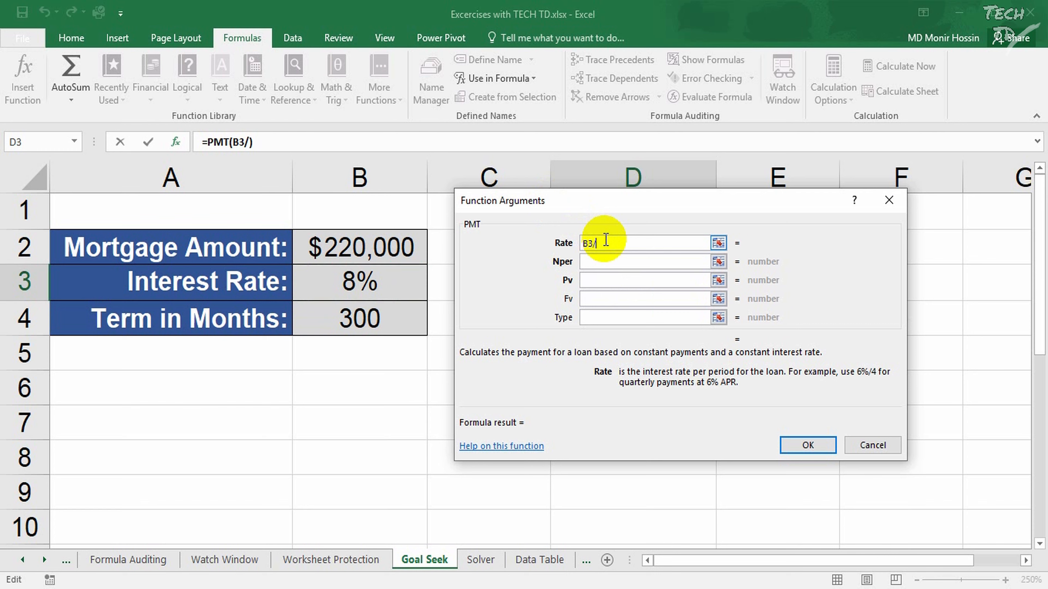
type("12")
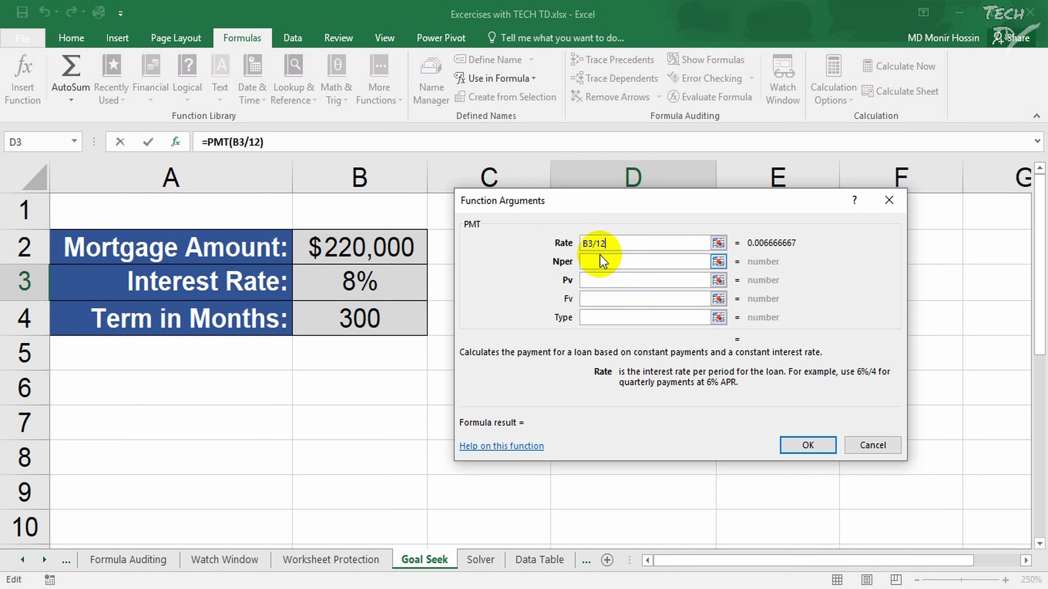
Step: Complete the PMT function with B4 as the Nper argument and B2 as the Pv argument
left_click(613, 262)
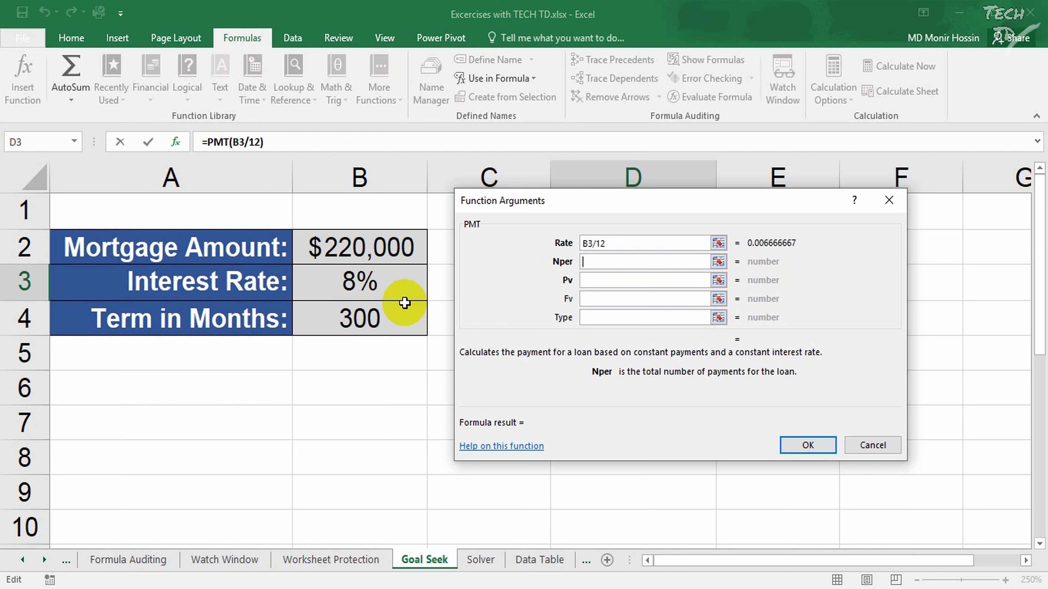
left_click(362, 318)
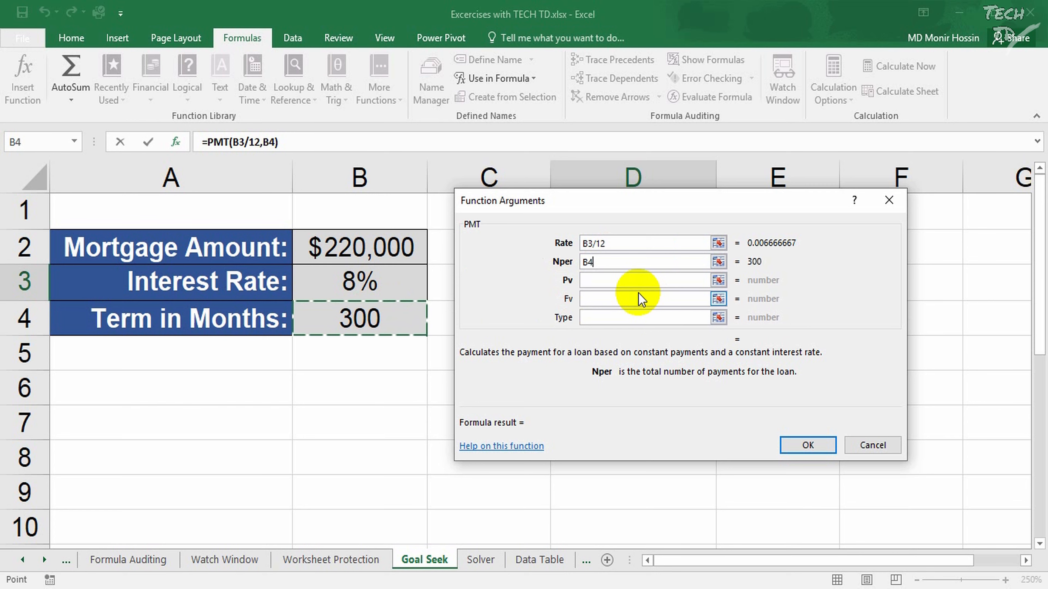
left_click(621, 281)
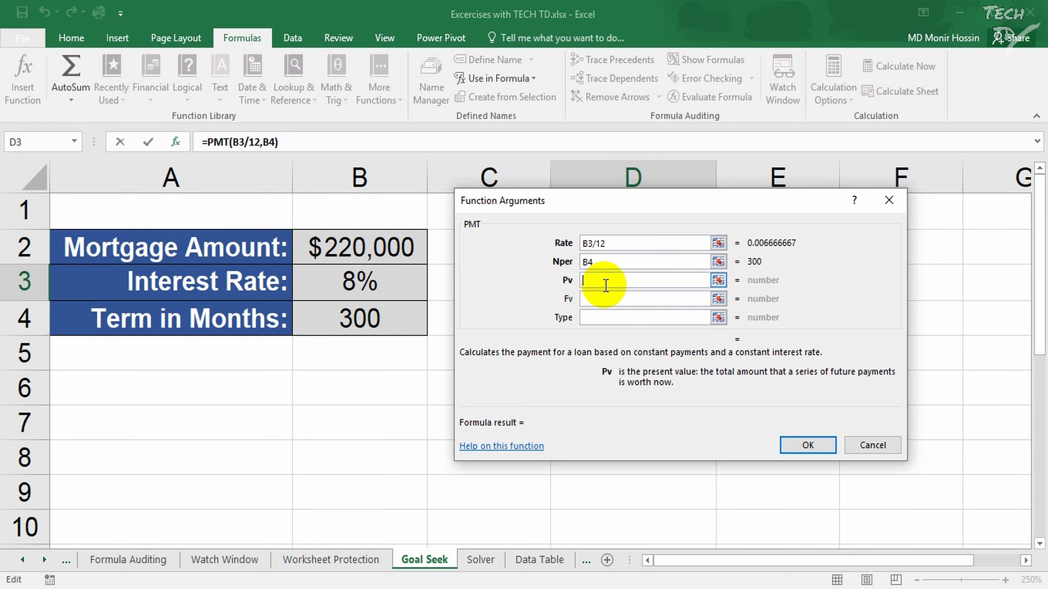
left_click(397, 250)
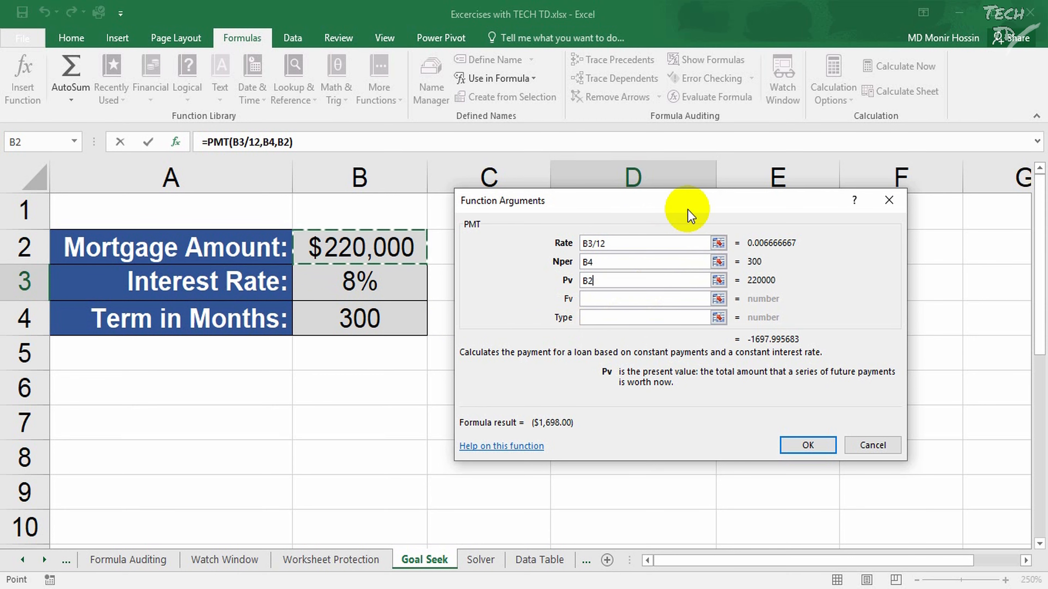
left_click_drag(641, 220, 317, 288)
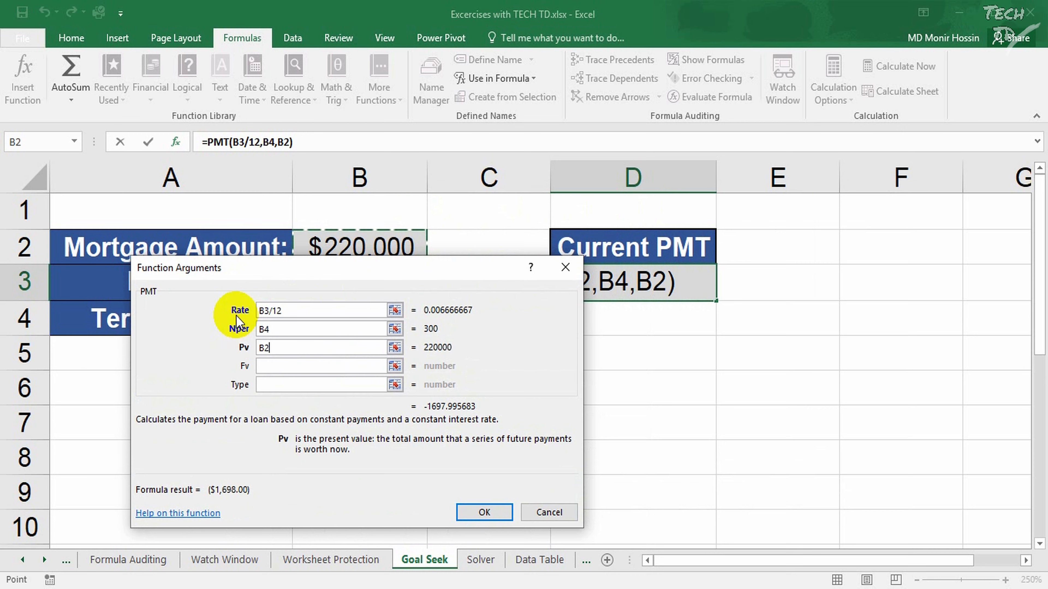
left_click(477, 510)
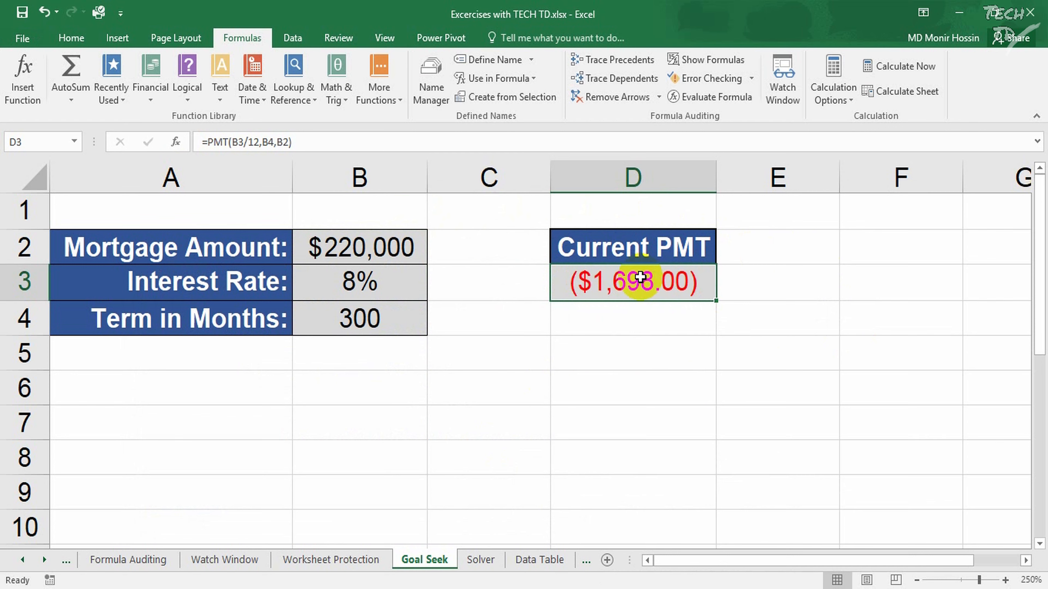
Step: Negate the payment formula in D3 by placing a minus sign before PMT, giving =-PMT(B3/12,B4,B2)
left_click(639, 375)
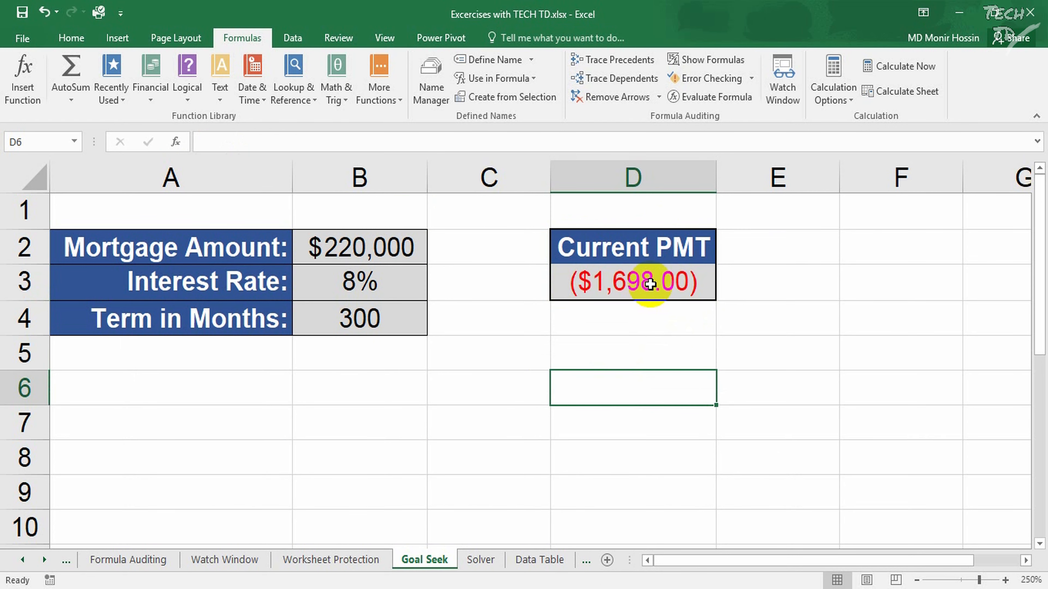
left_click(634, 282)
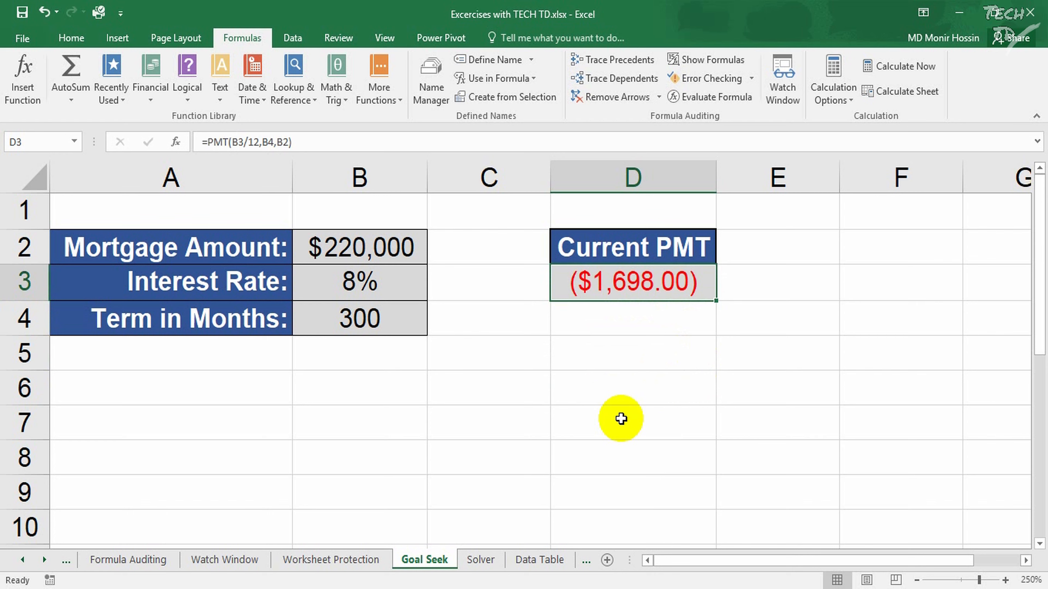
left_click(210, 143)
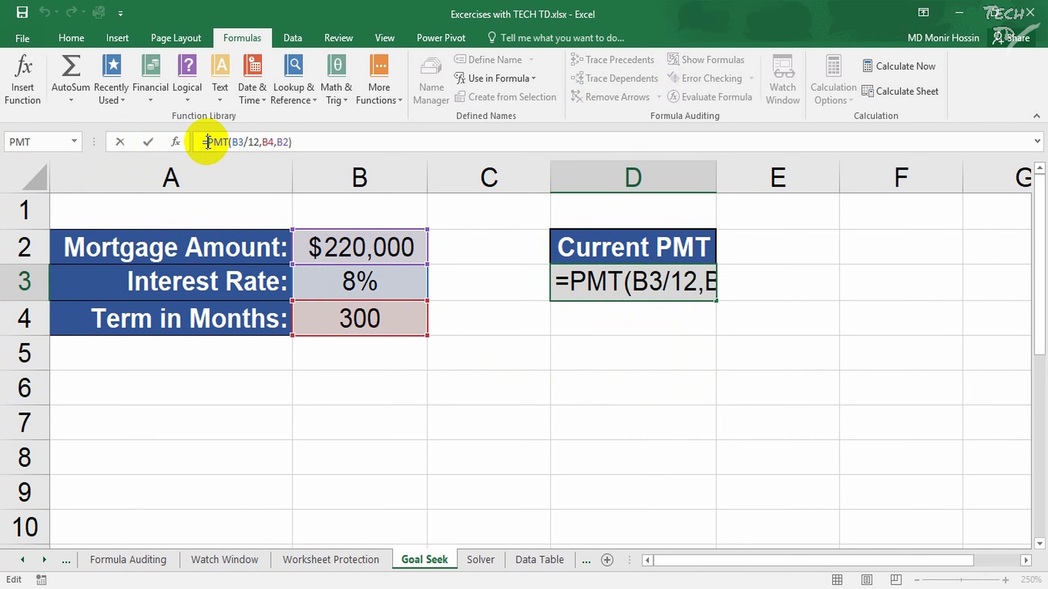
type("-")
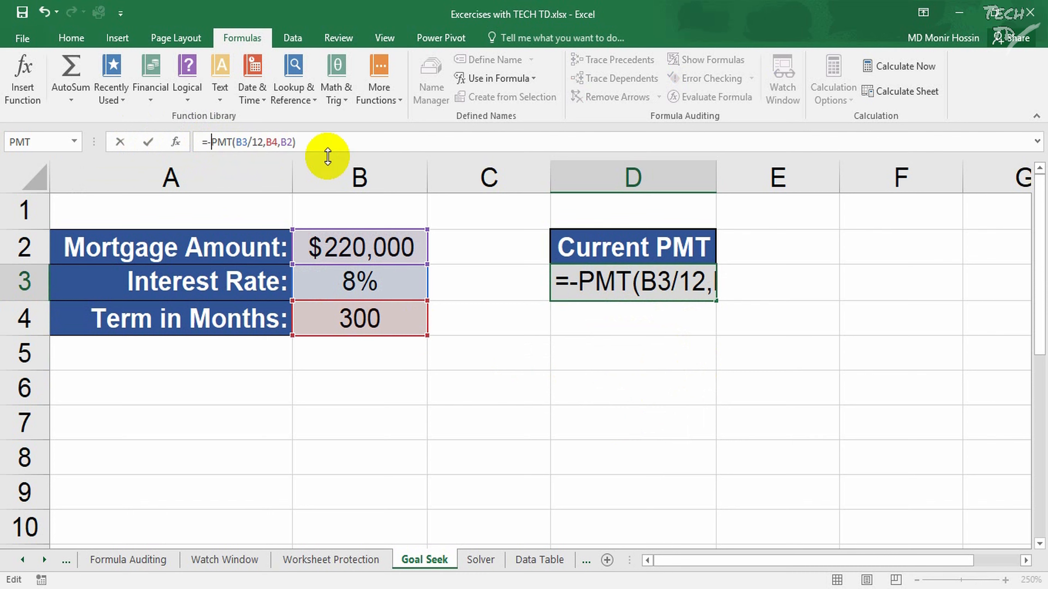
key("Return")
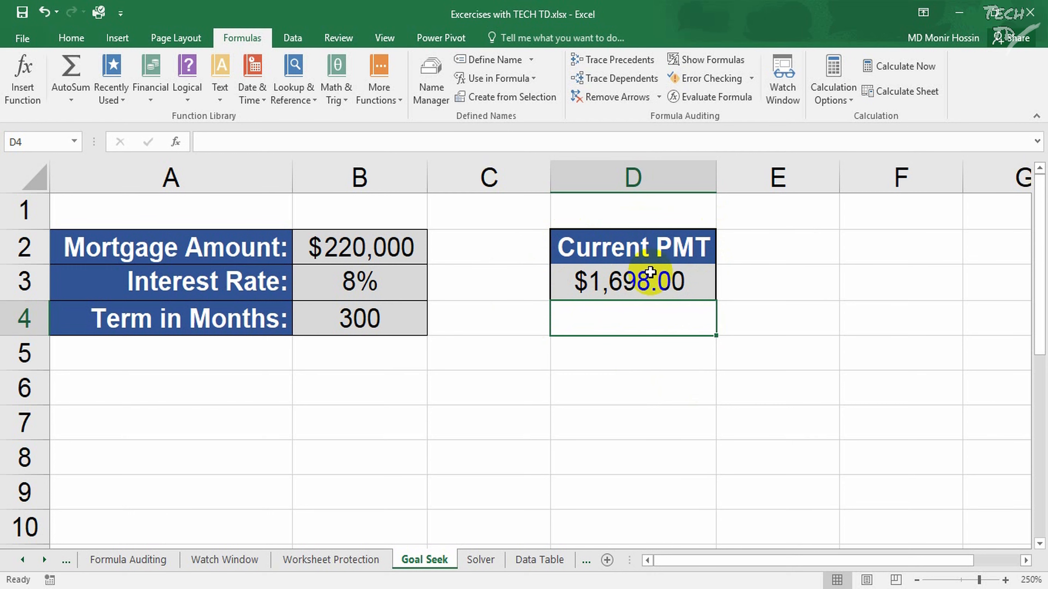
Step: Test the payment with a mortgage amount of 200000 and an interest rate of 5%, and undo both changes
left_click(355, 252)
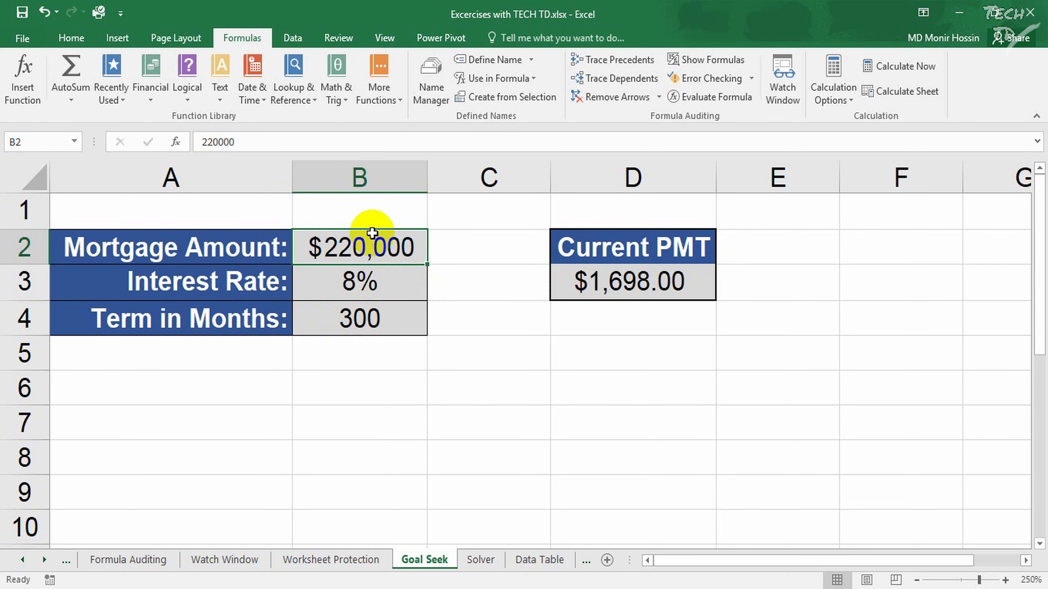
type("200000")
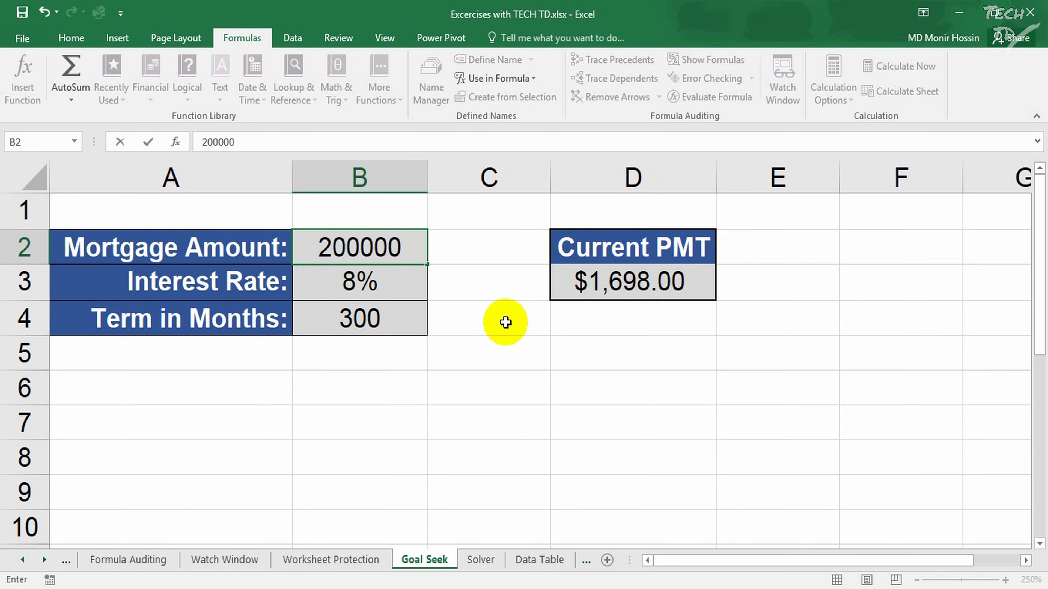
key("Return")
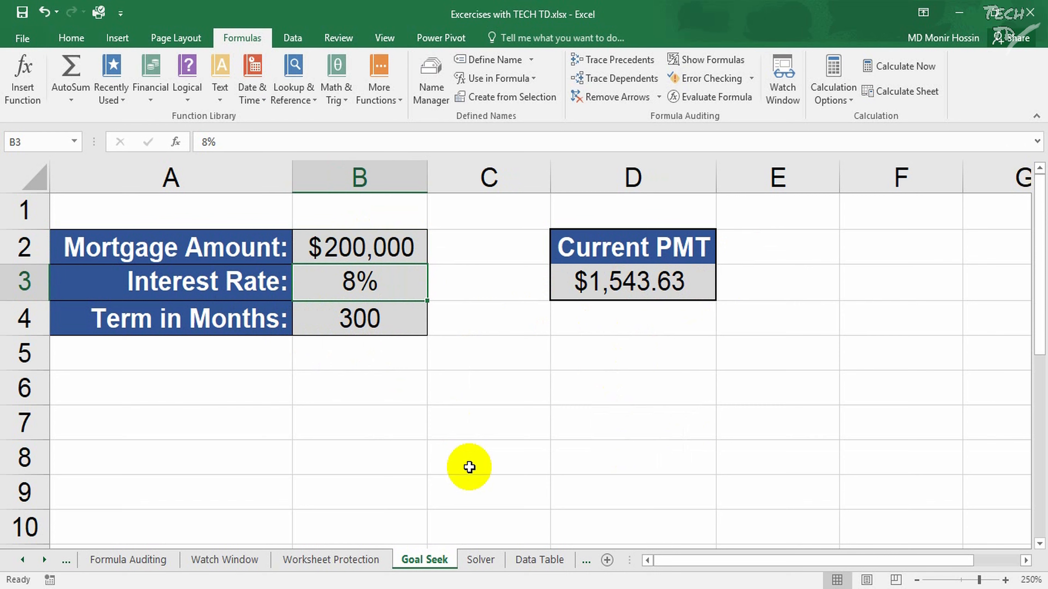
type("5")
key("Return")
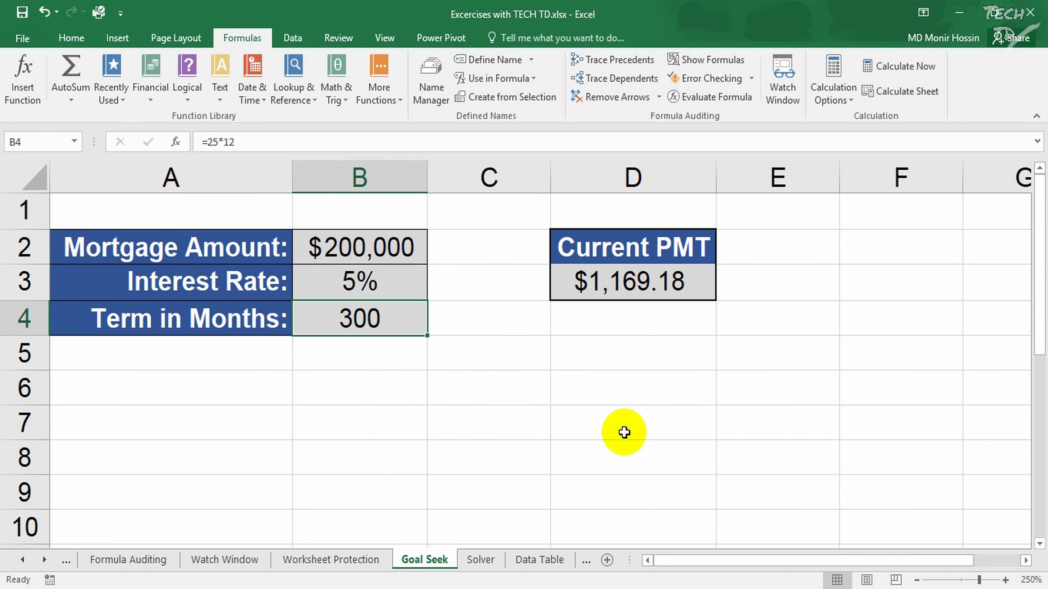
key("ctrl+z")
key("ctrl+z")
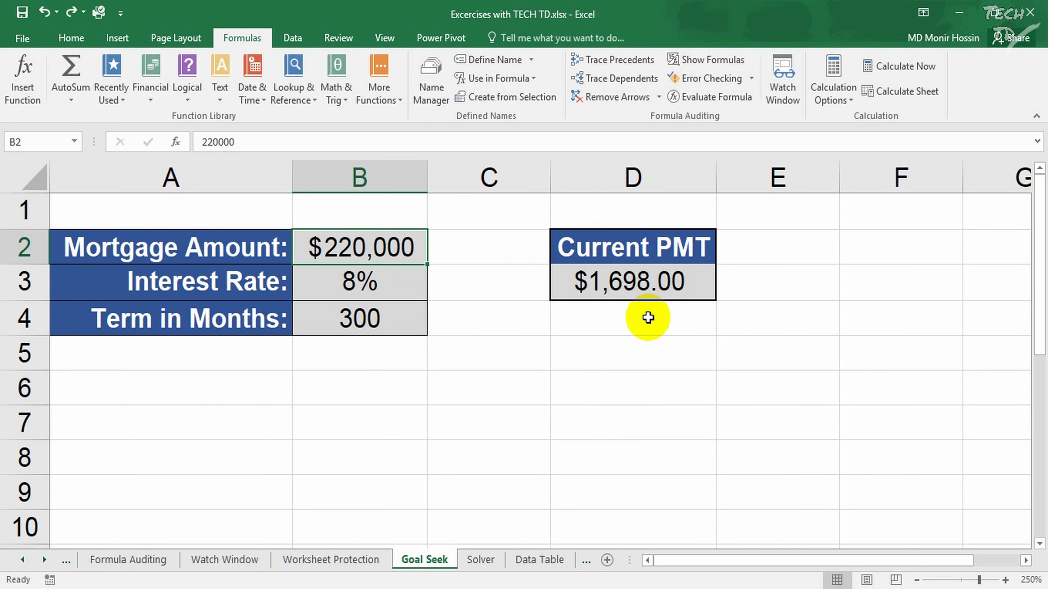
Step: Run Goal Seek to bring the payment in D3 to 1100 by changing the mortgage amount in B2, and discard the solution
left_click(602, 278)
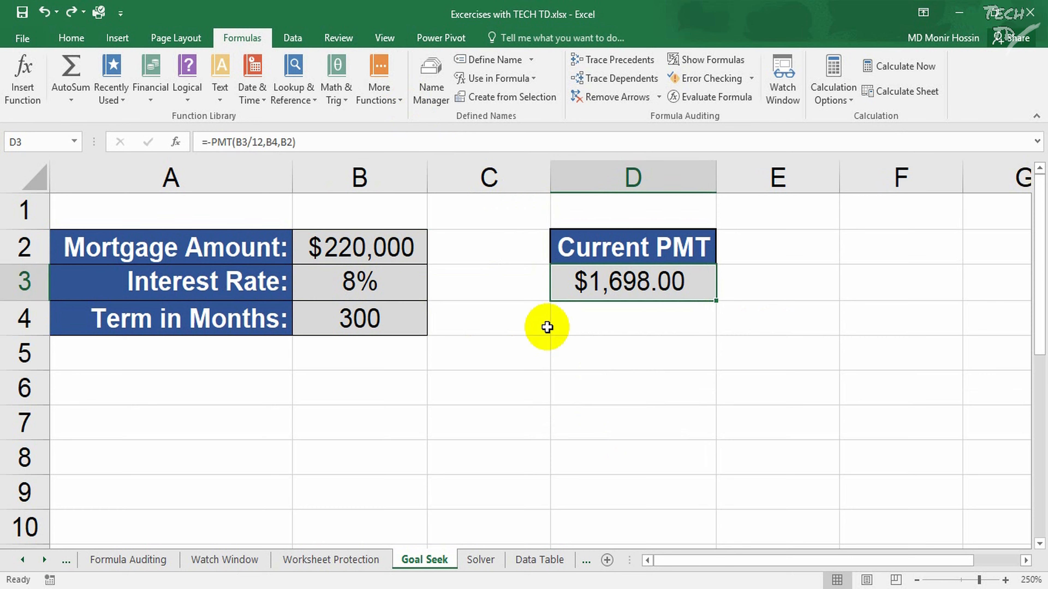
left_click(291, 39)
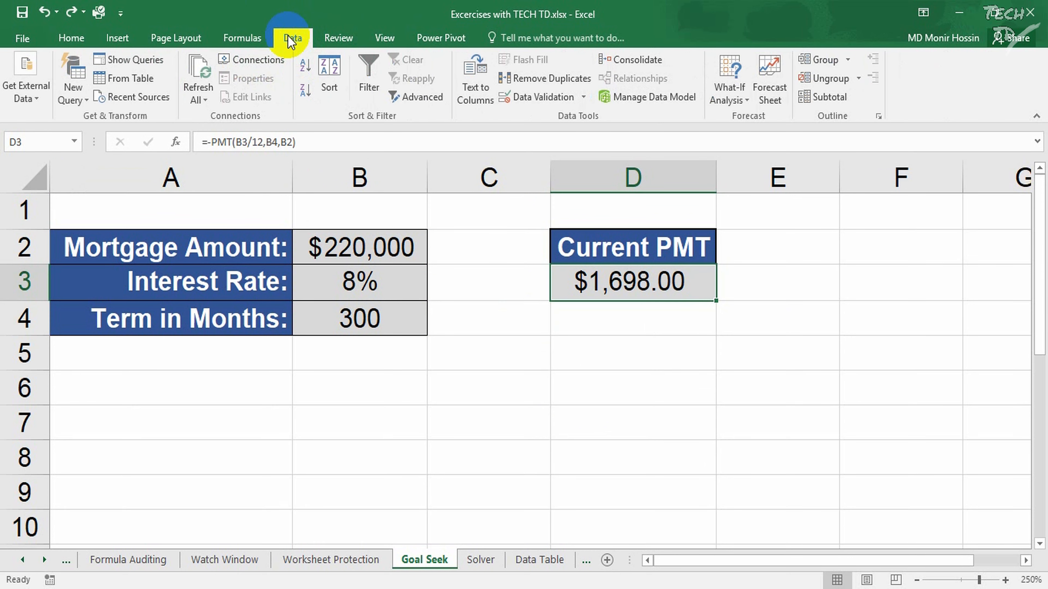
left_click(729, 99)
left_click(742, 144)
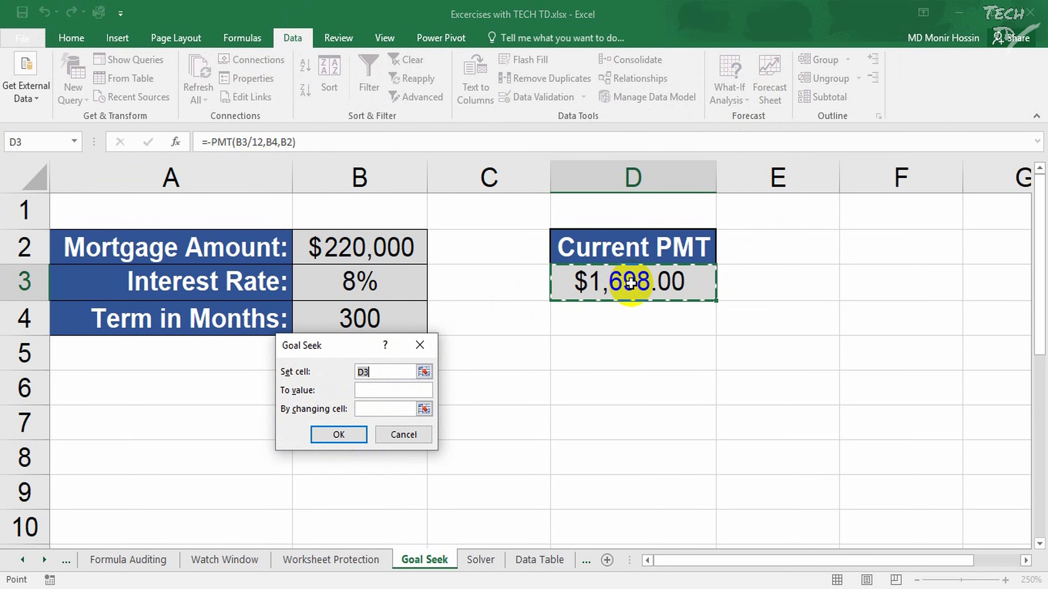
left_click(388, 393)
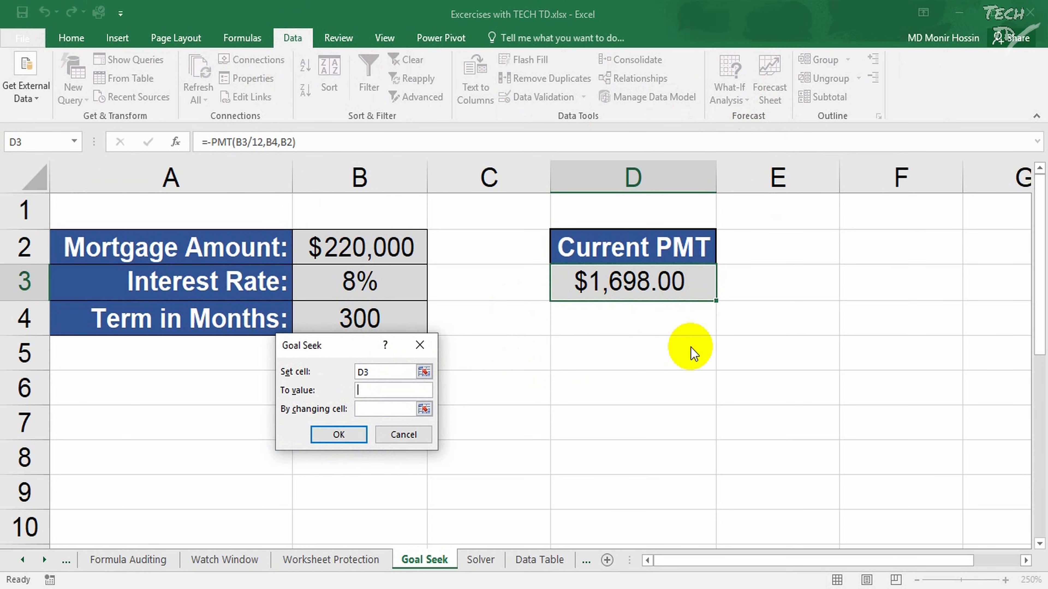
type("1100")
left_click(385, 409)
left_click_drag(338, 345, 616, 345)
left_click(360, 248)
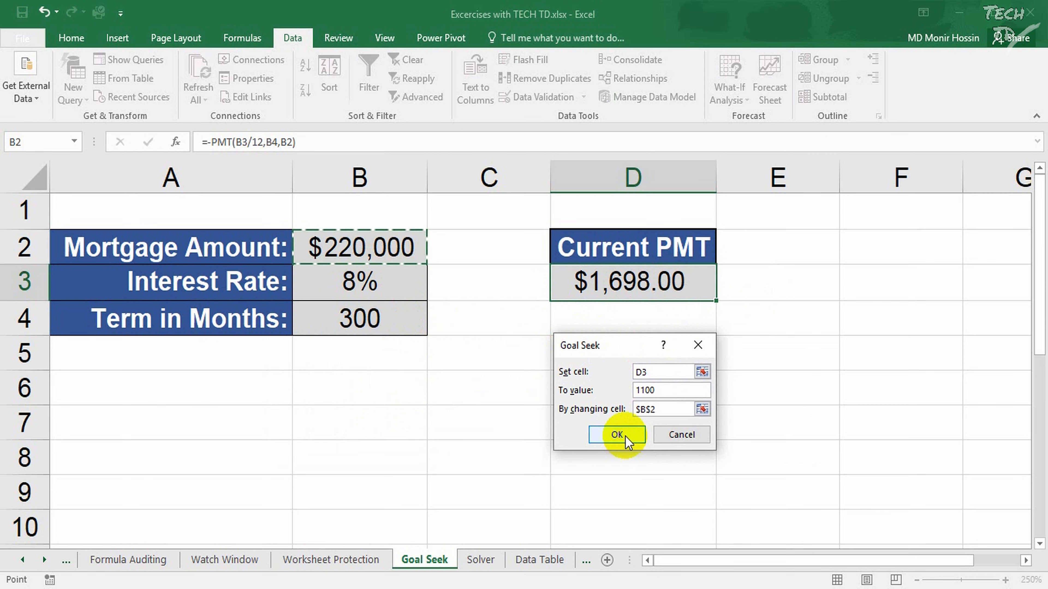
left_click(619, 435)
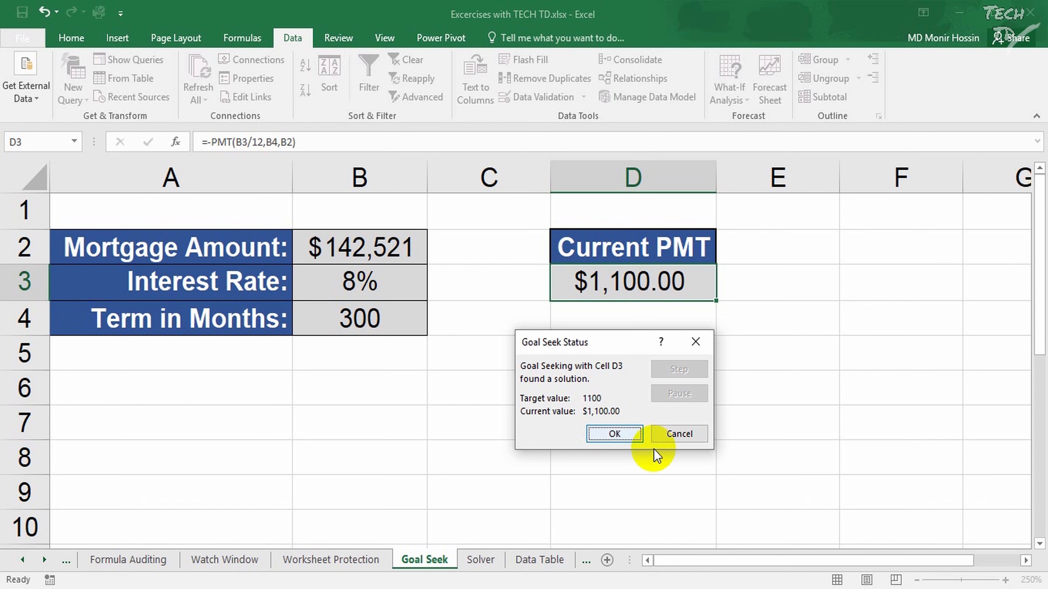
left_click(676, 440)
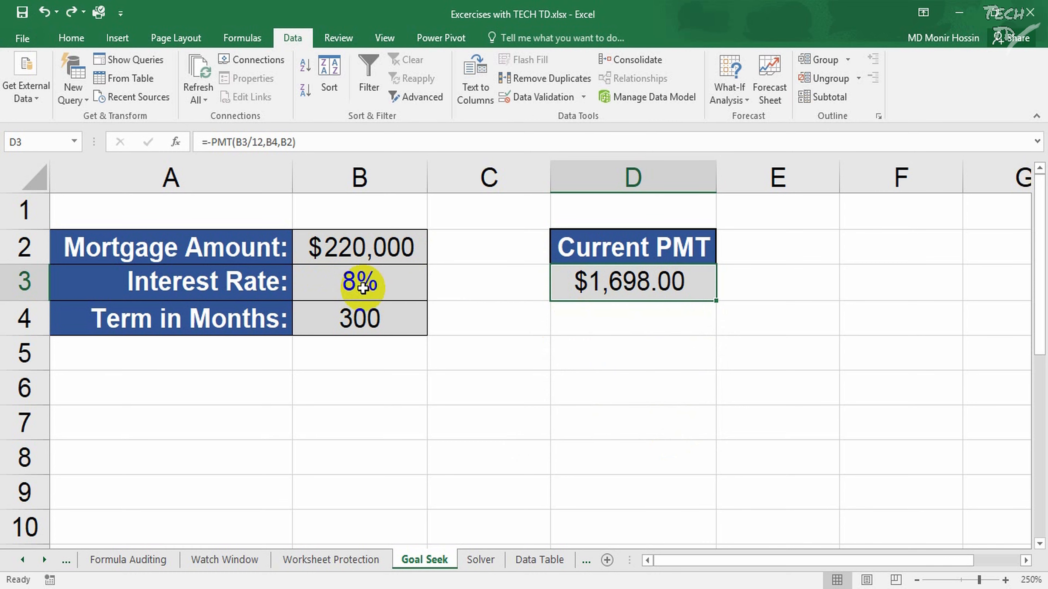
Step: Run Goal Seek on D3 with a target of 1100 by changing the interest rate in B3, and keep the solution
left_click(728, 101)
left_click(748, 130)
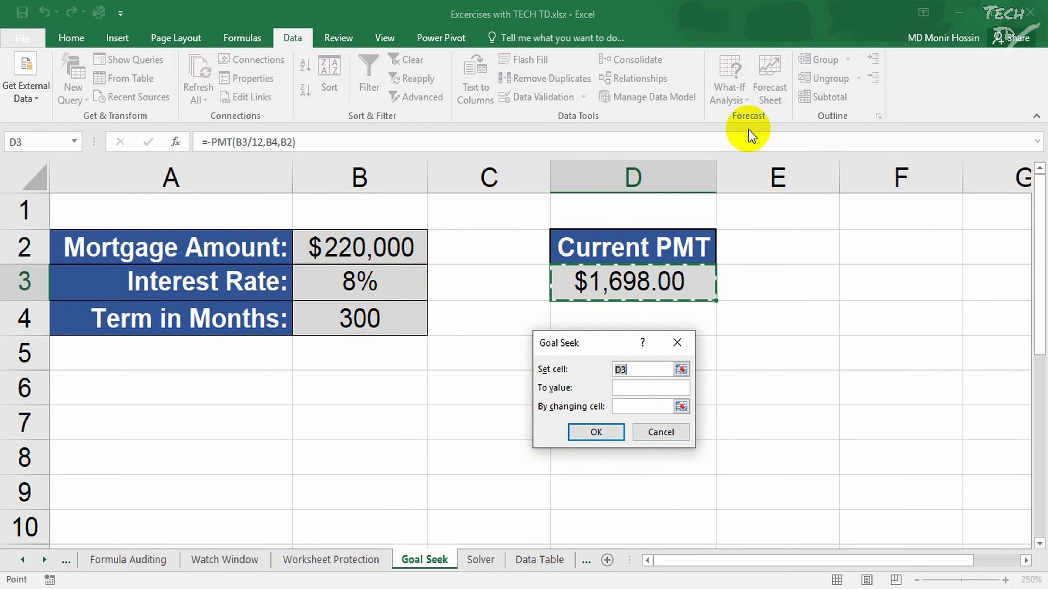
left_click(643, 392)
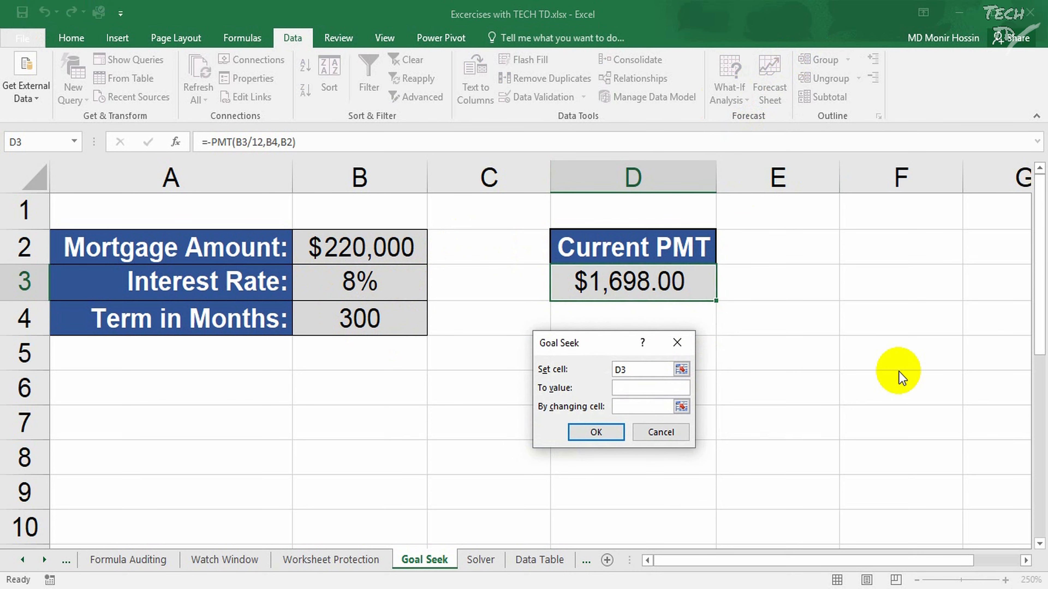
type("1100")
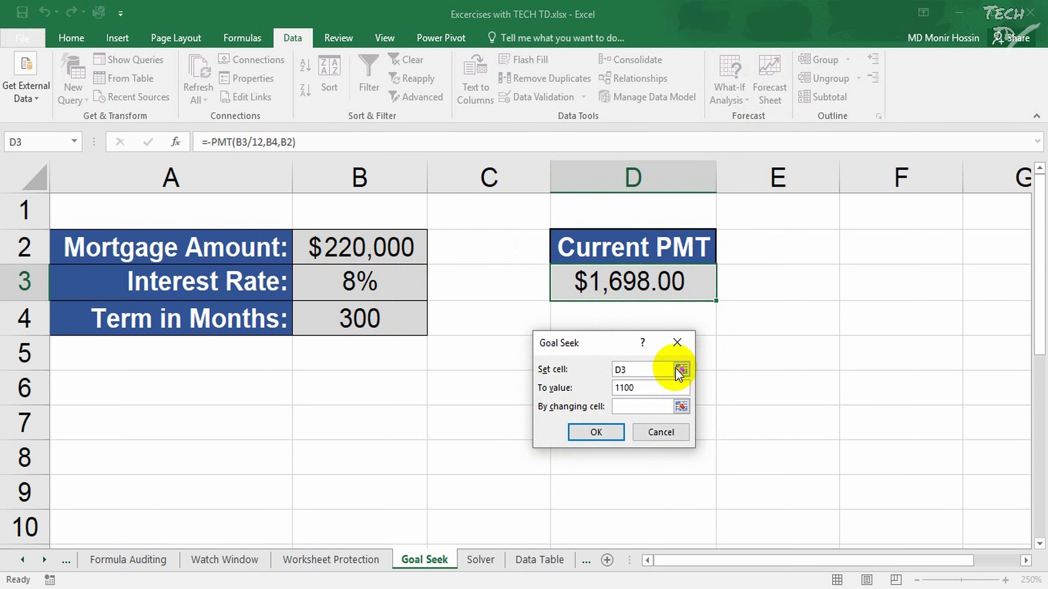
left_click(638, 407)
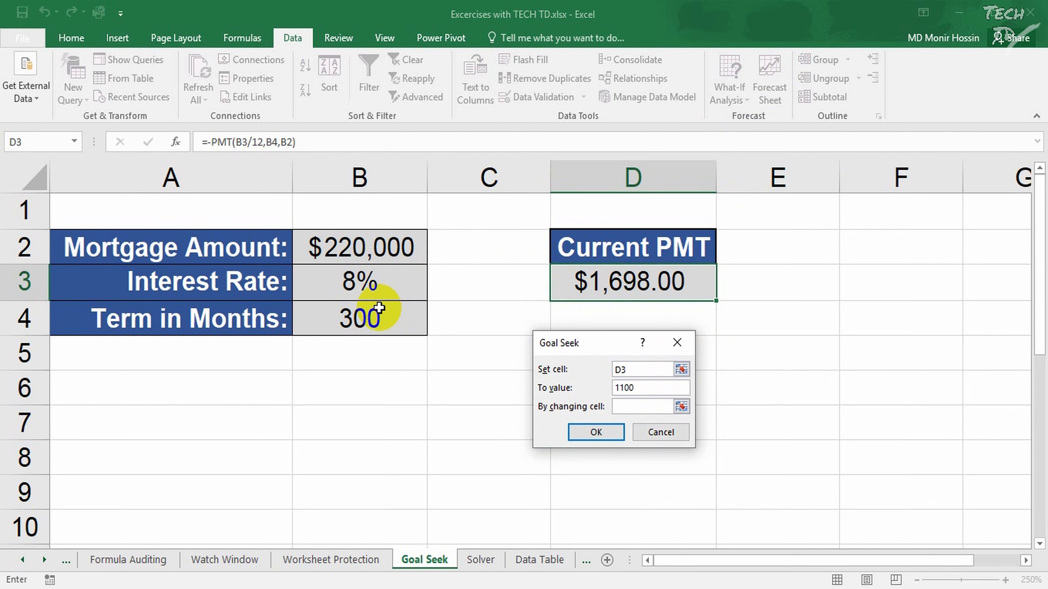
left_click(361, 284)
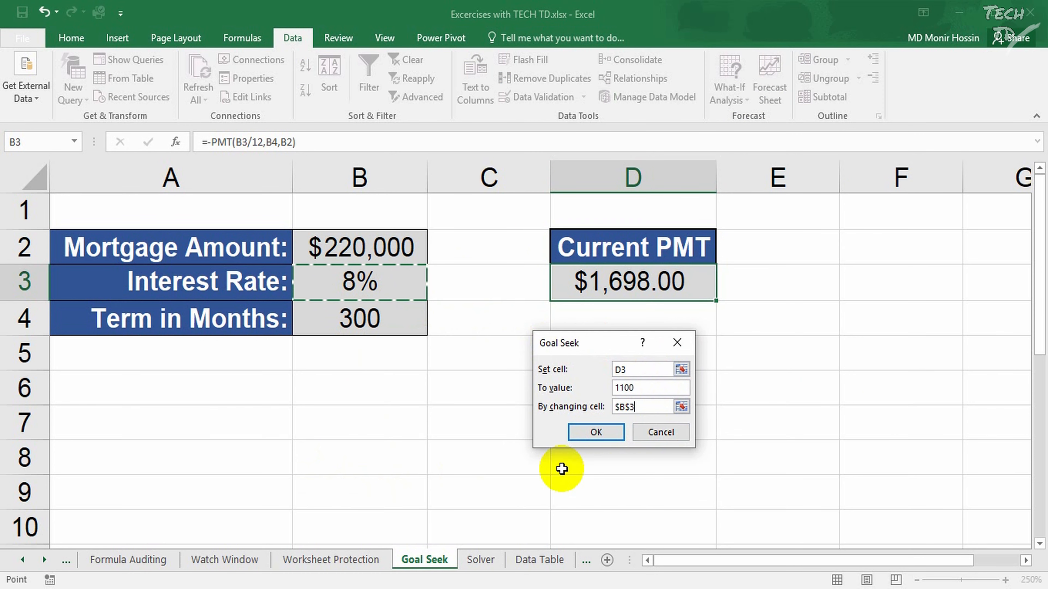
left_click(590, 438)
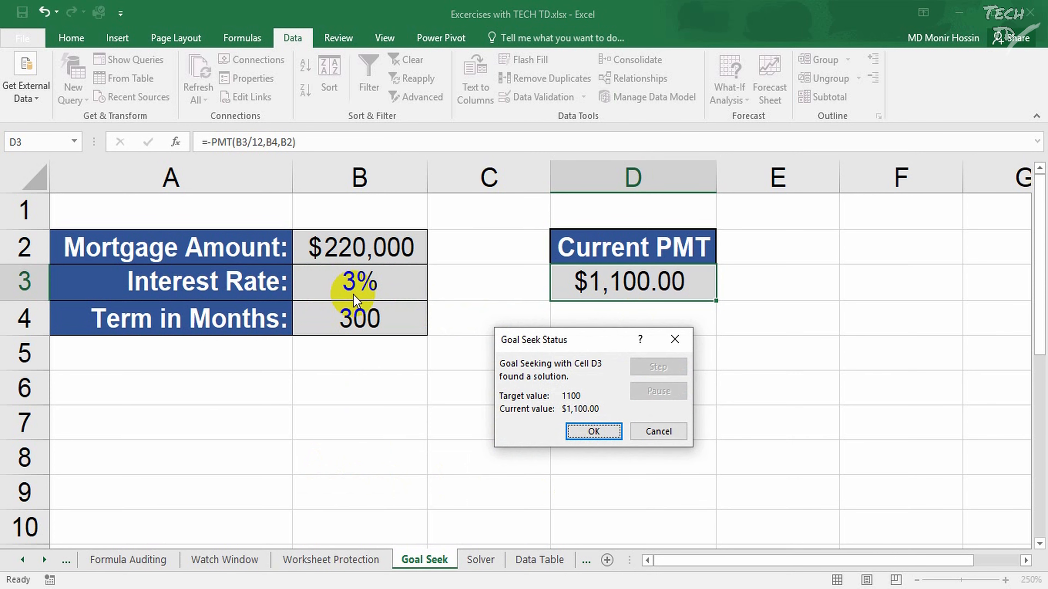
left_click(593, 431)
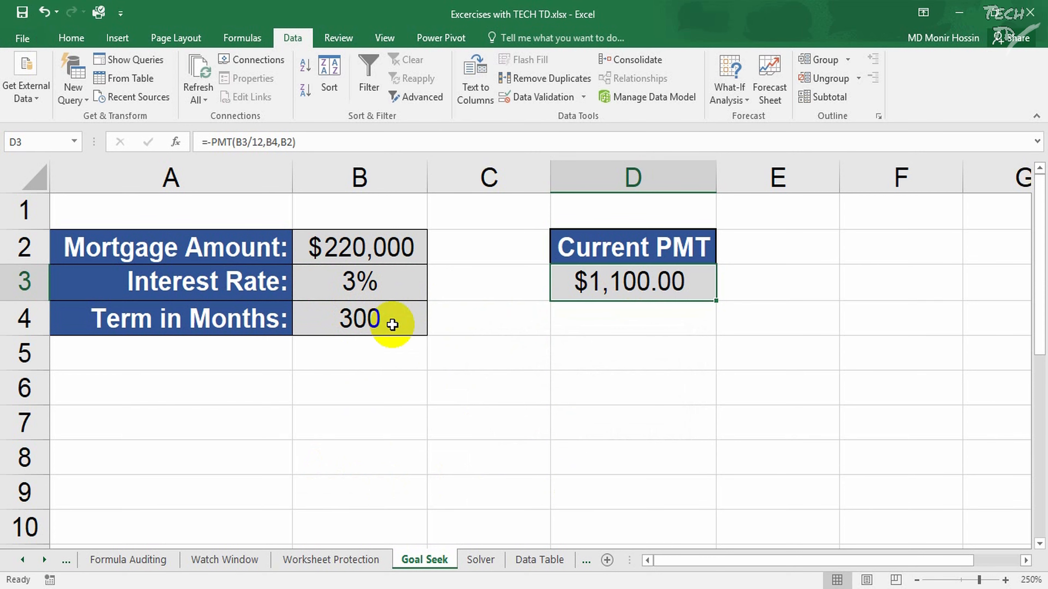
left_click(390, 277)
left_click(642, 290)
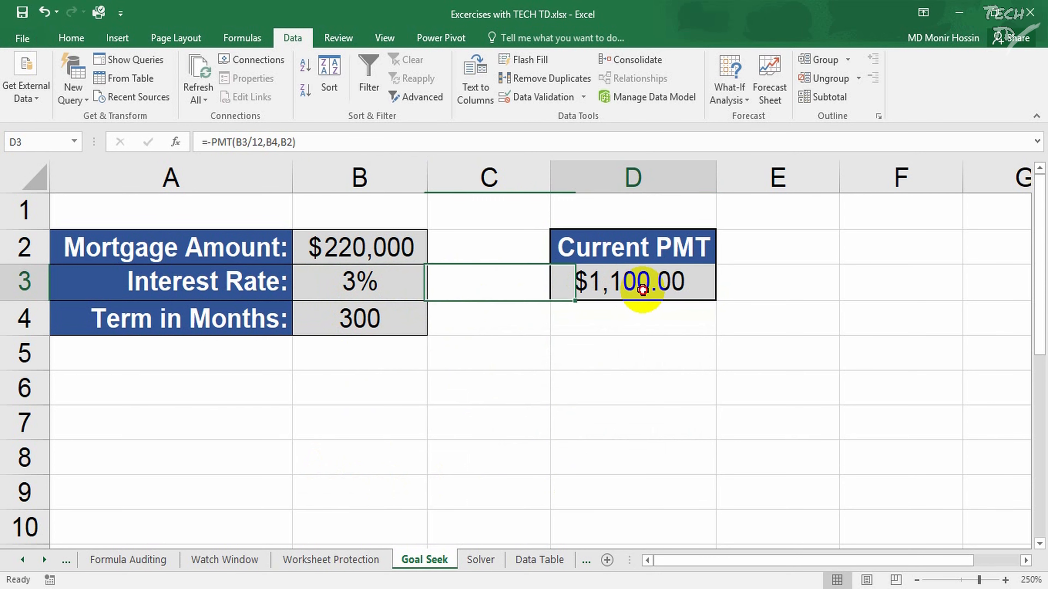
left_click(491, 345)
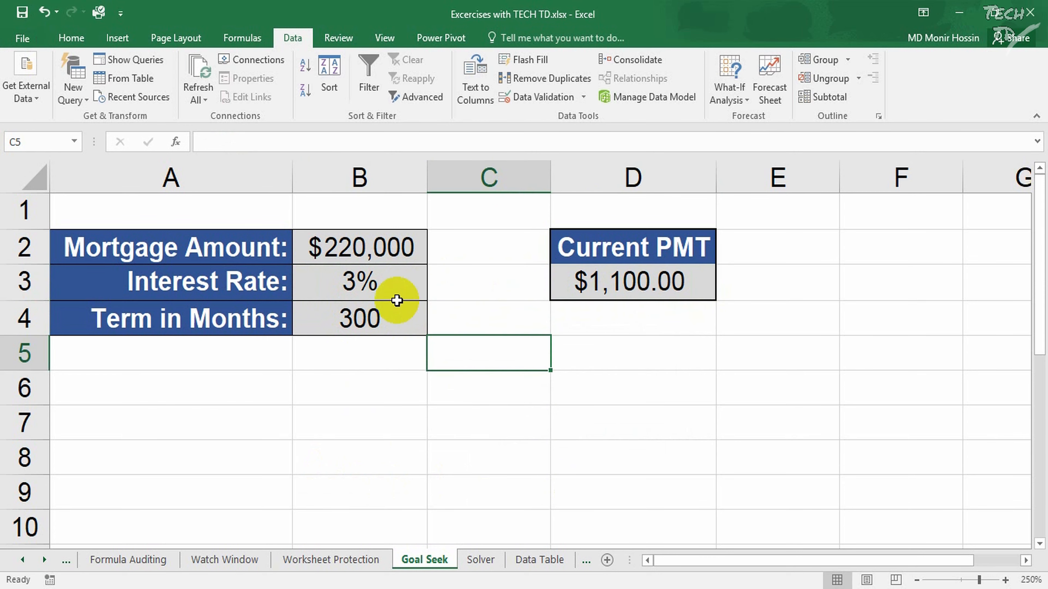